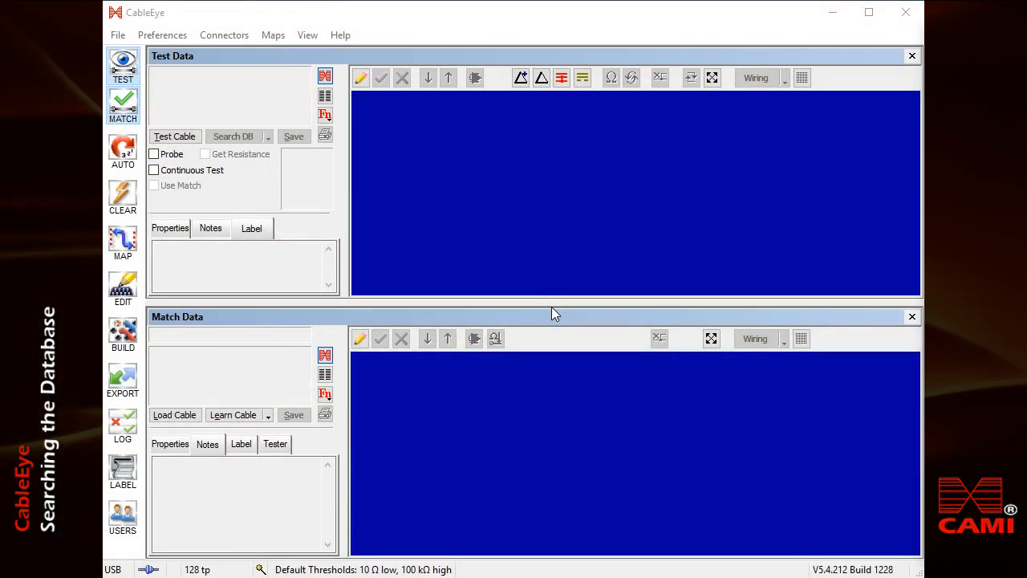
- Load the database cable HD15M-HD15F-S15D as match data
click(174, 414)
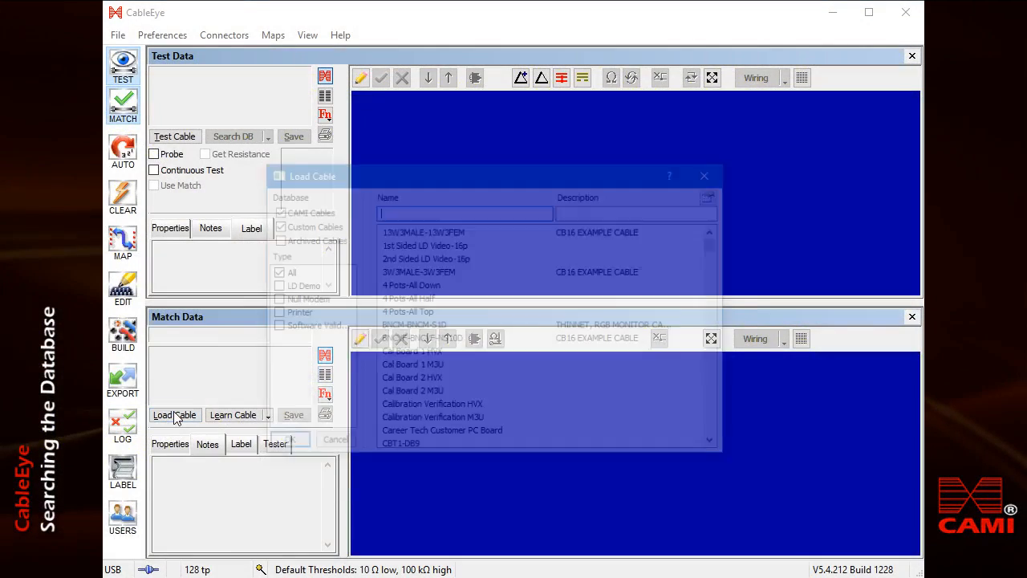
text(hd15)
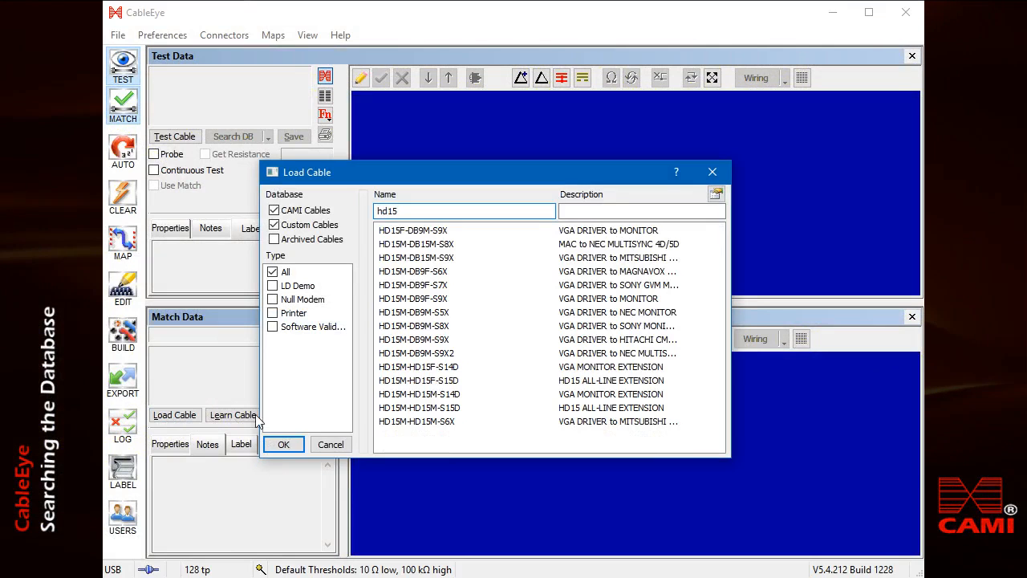
double_click(419, 381)
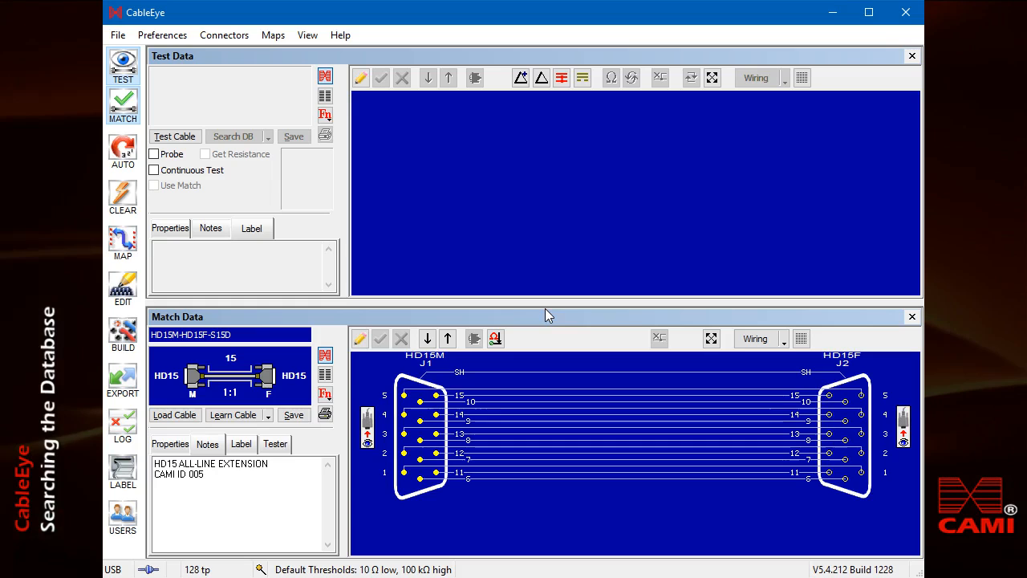
- Clear the match data, measure the attached HD15 cable and search the database for its match
click(125, 199)
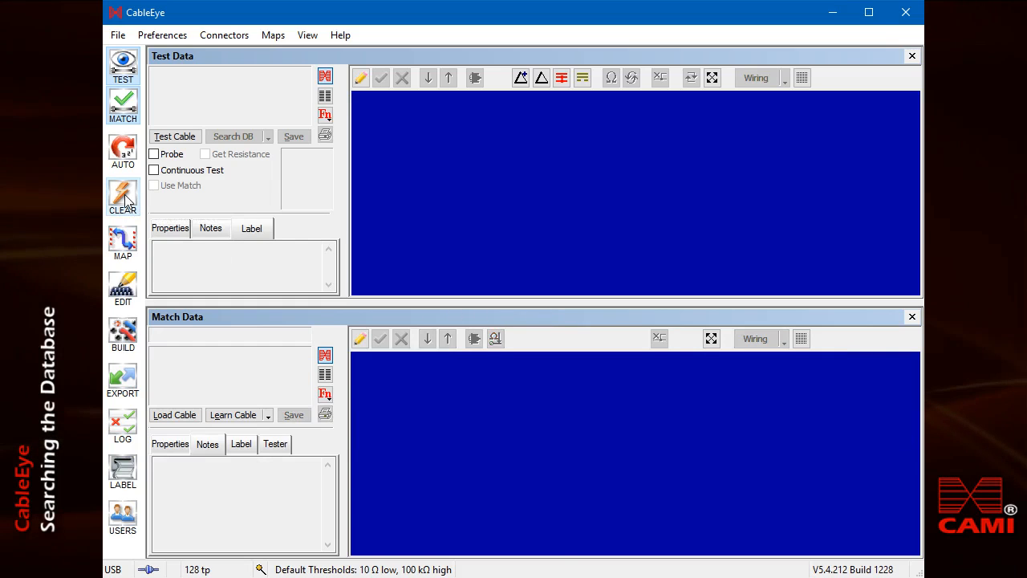
click(175, 136)
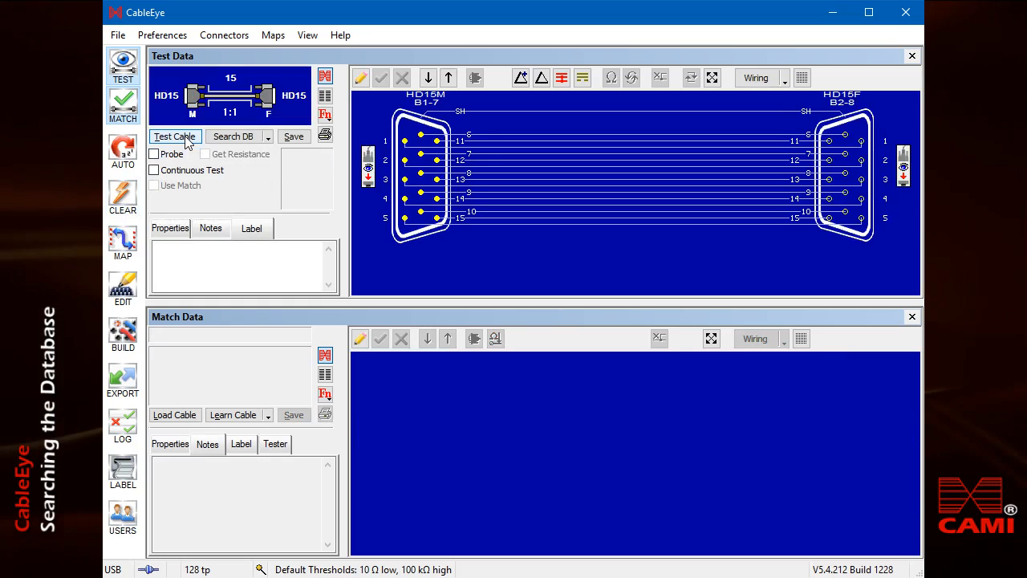
click(232, 136)
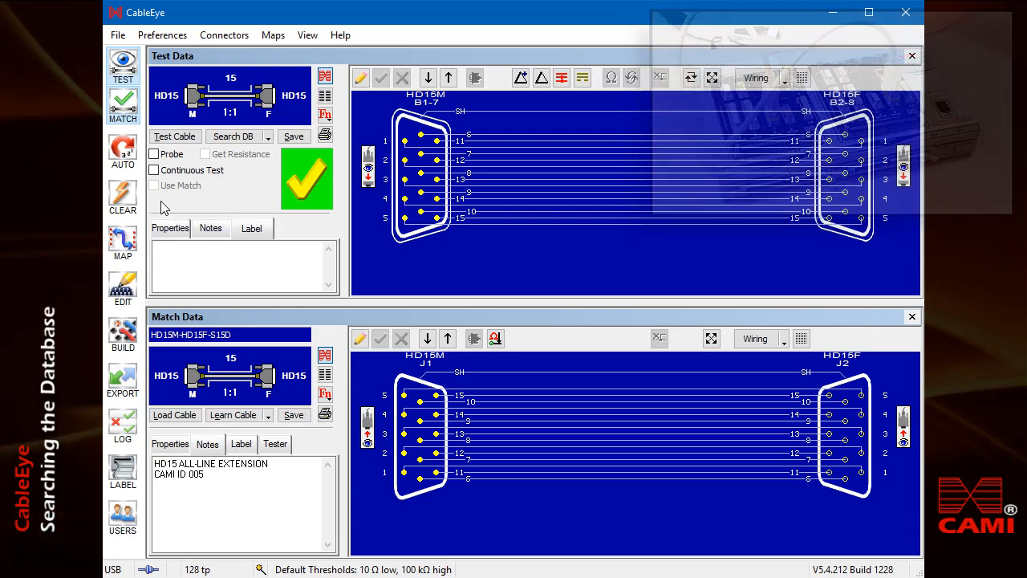
- Clear all data, re-measure the HD15 cable and run an exact database search
click(123, 198)
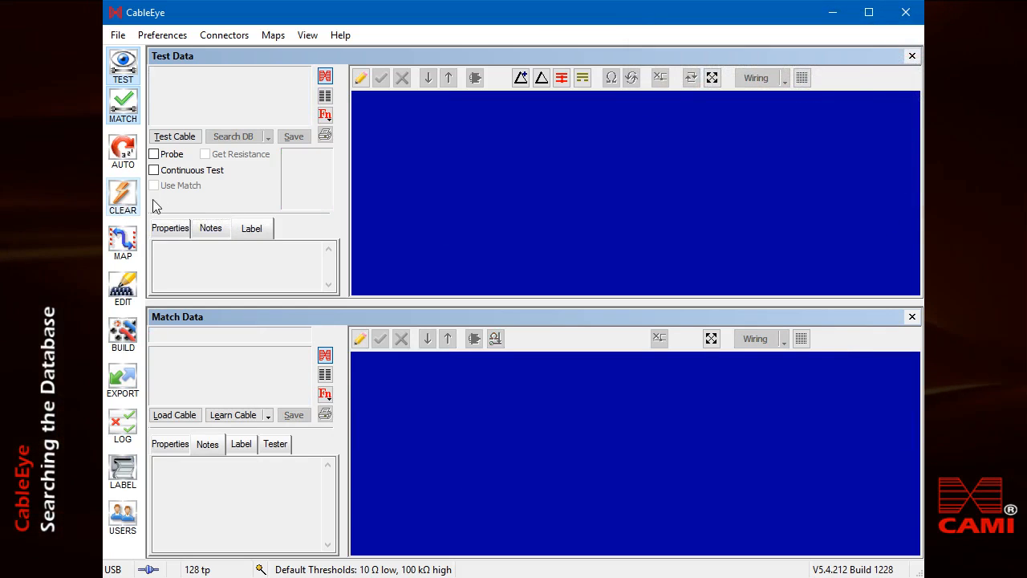
click(174, 137)
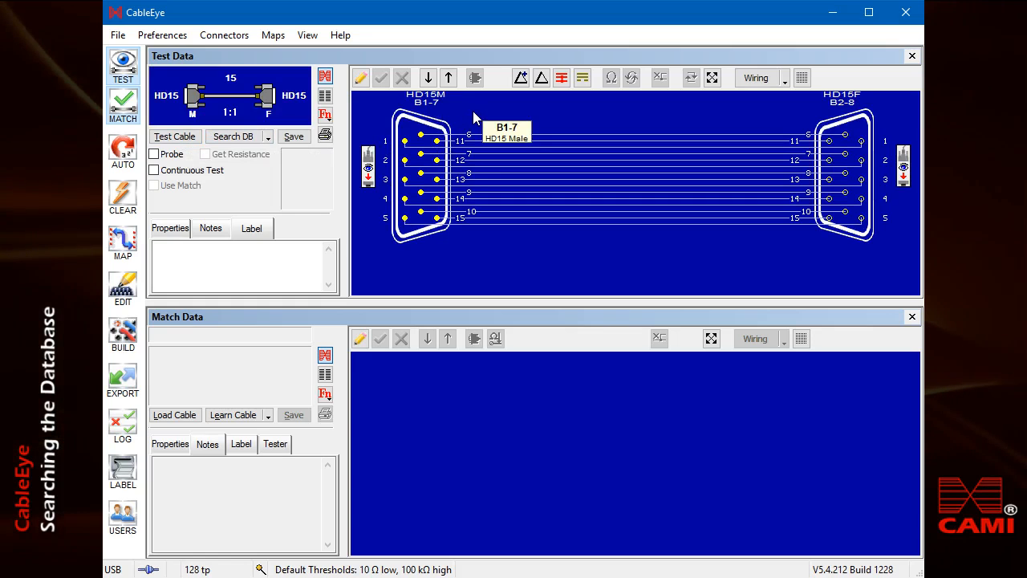
click(242, 142)
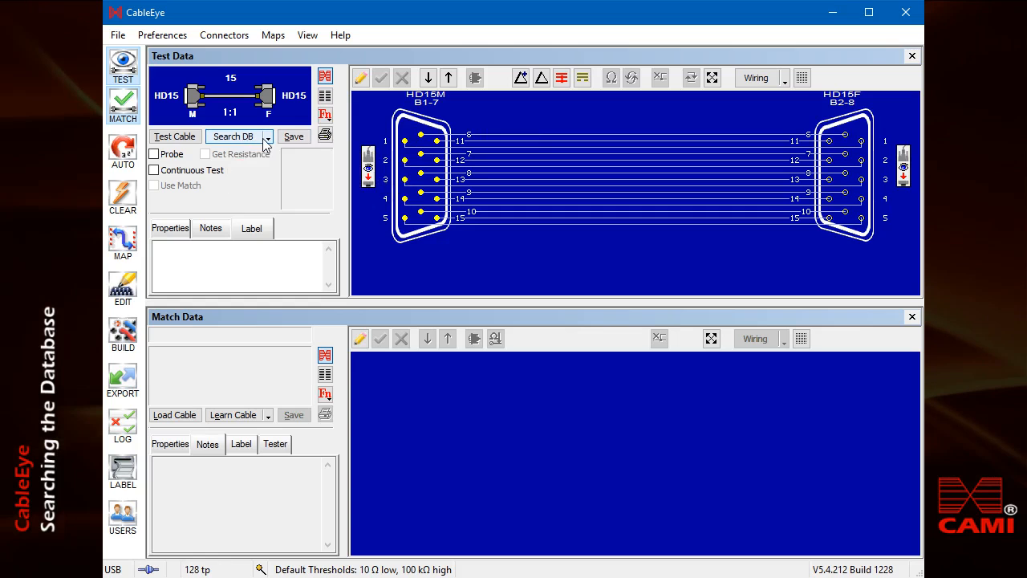
- Search the database with Ignore Shield, review the shield difference, then clear all data
click(270, 141)
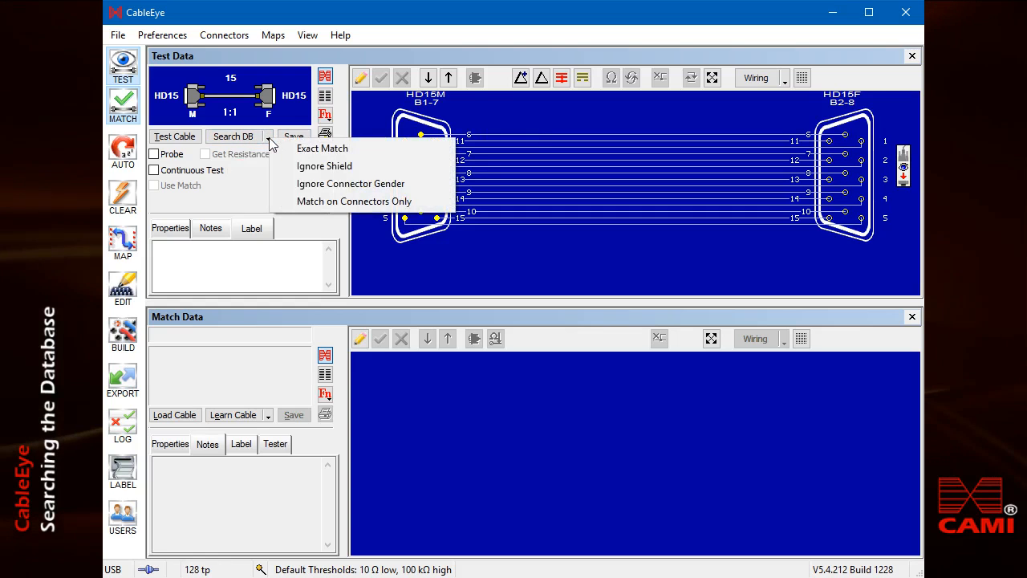
click(324, 166)
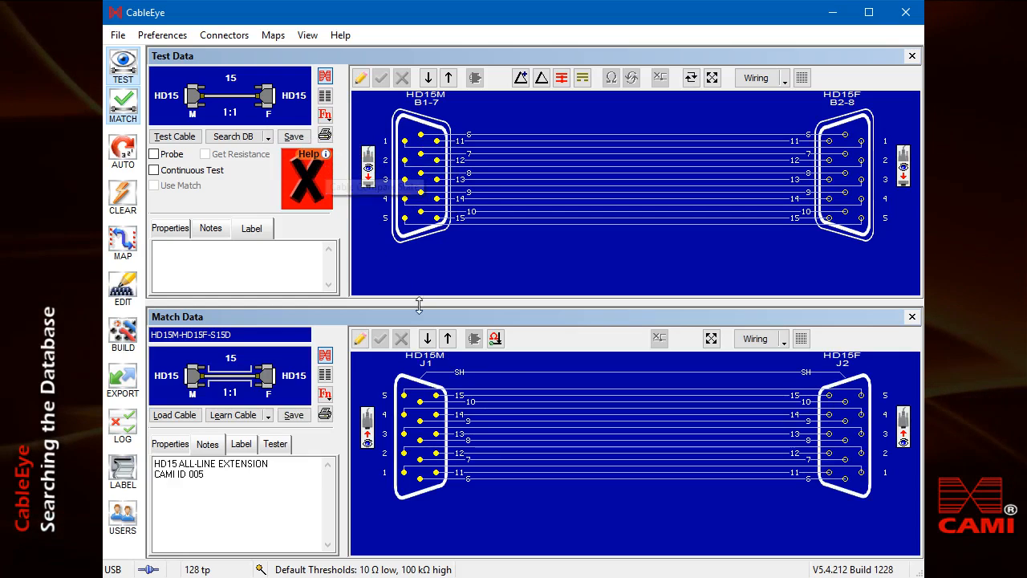
mouse_move(632, 372)
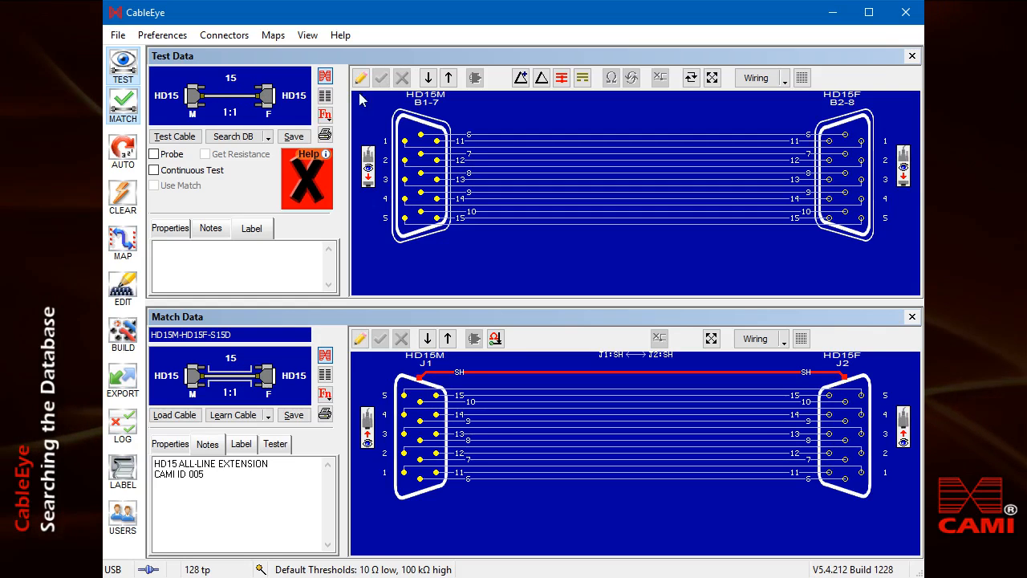
click(123, 197)
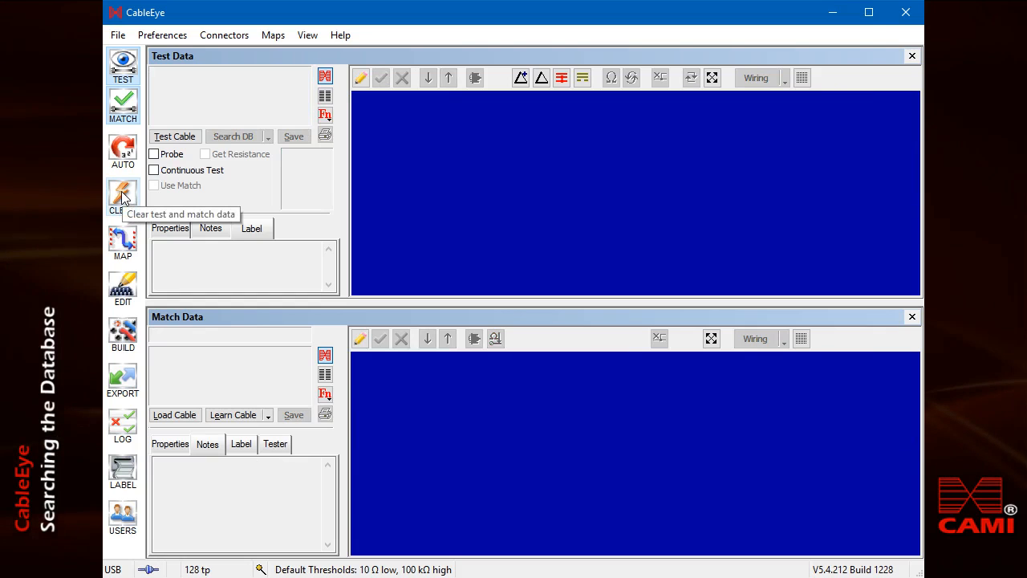
- Measure the cable and search the database ignoring connector gender
click(174, 136)
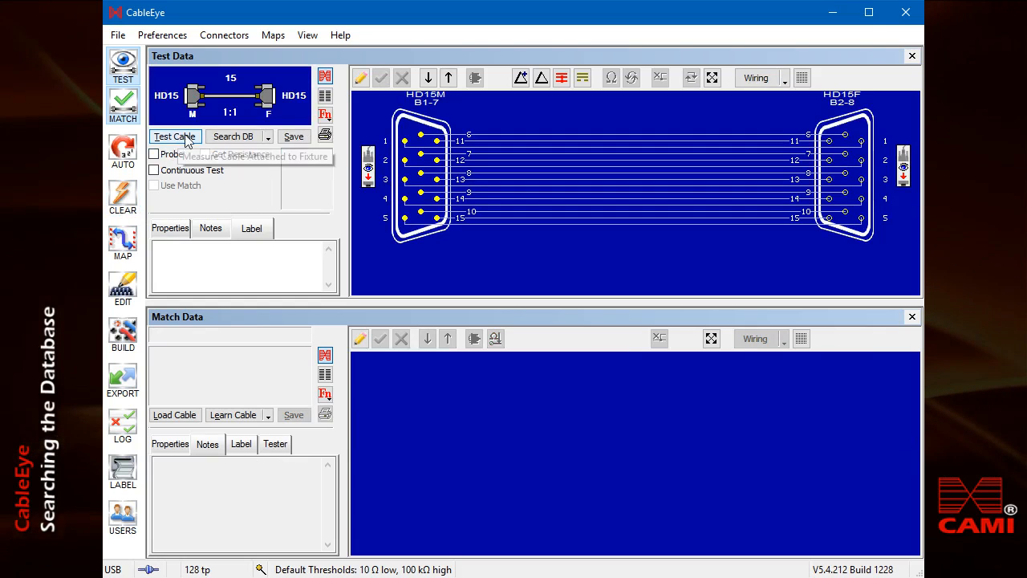
click(268, 137)
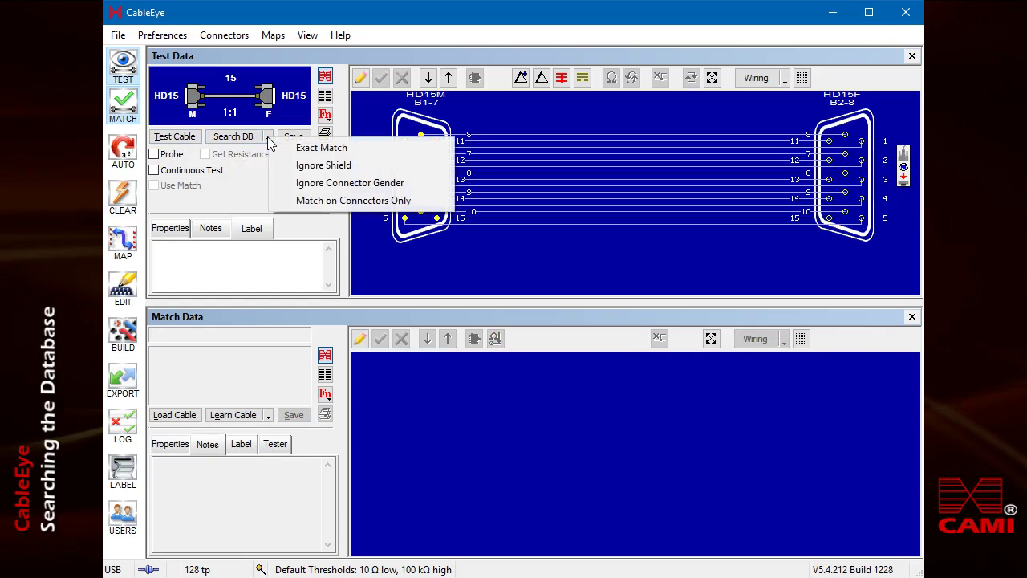
click(317, 183)
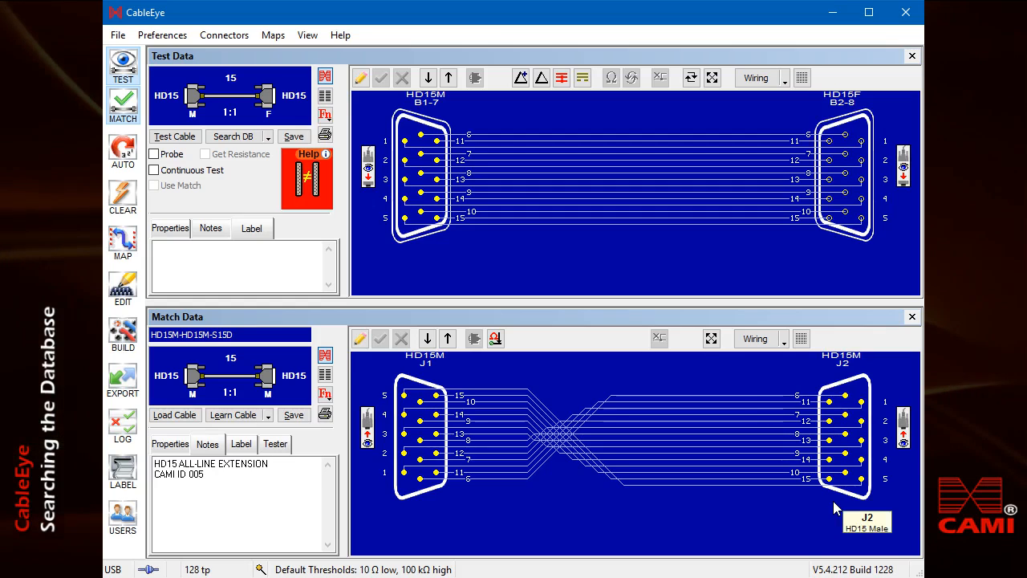
- Flip the matched J2 connector orientation and toggle the differences view on and off
click(903, 439)
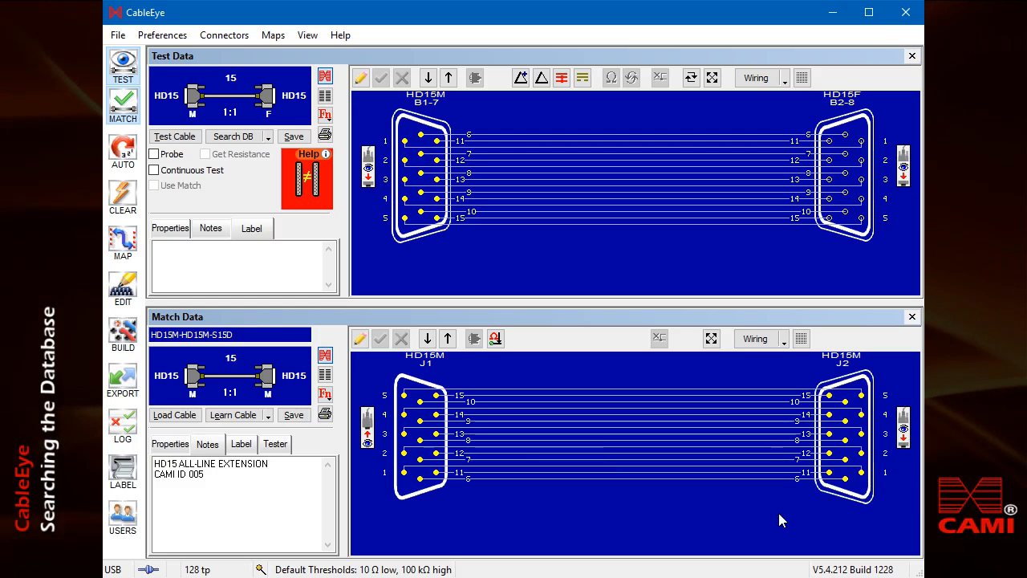
click(542, 78)
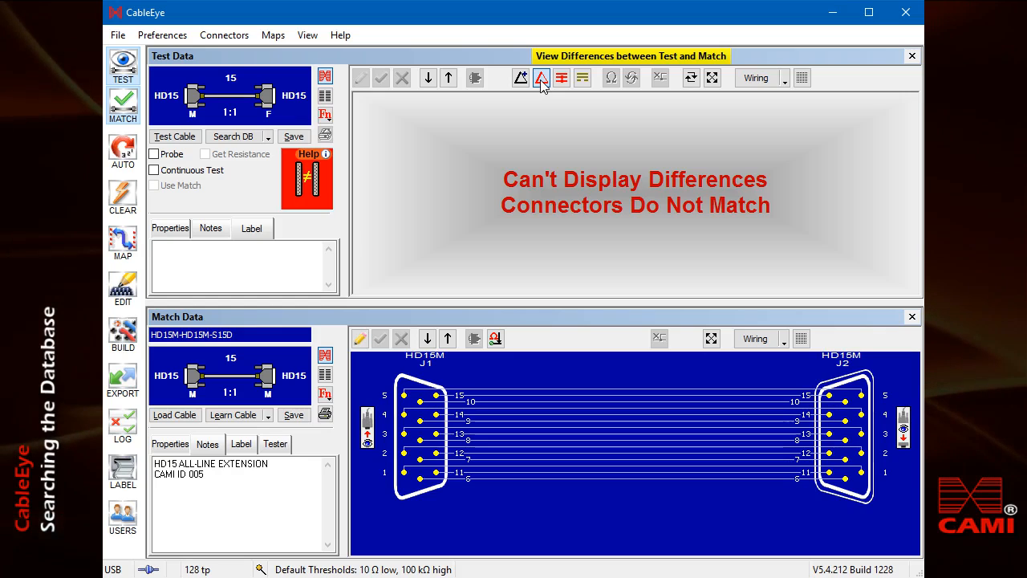
click(543, 79)
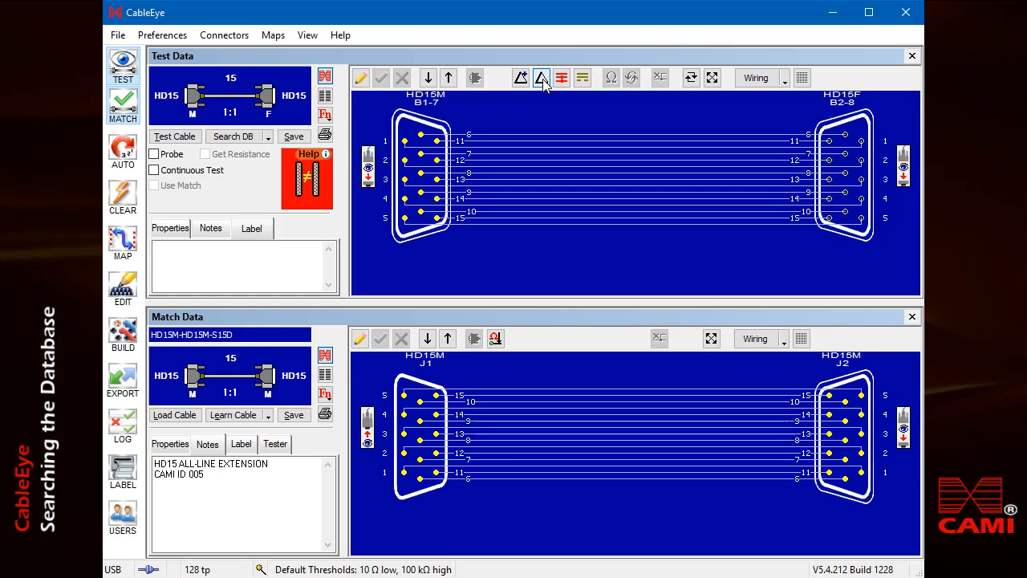
- Clear the data, measure the cable and search the database matching on connectors only
click(123, 195)
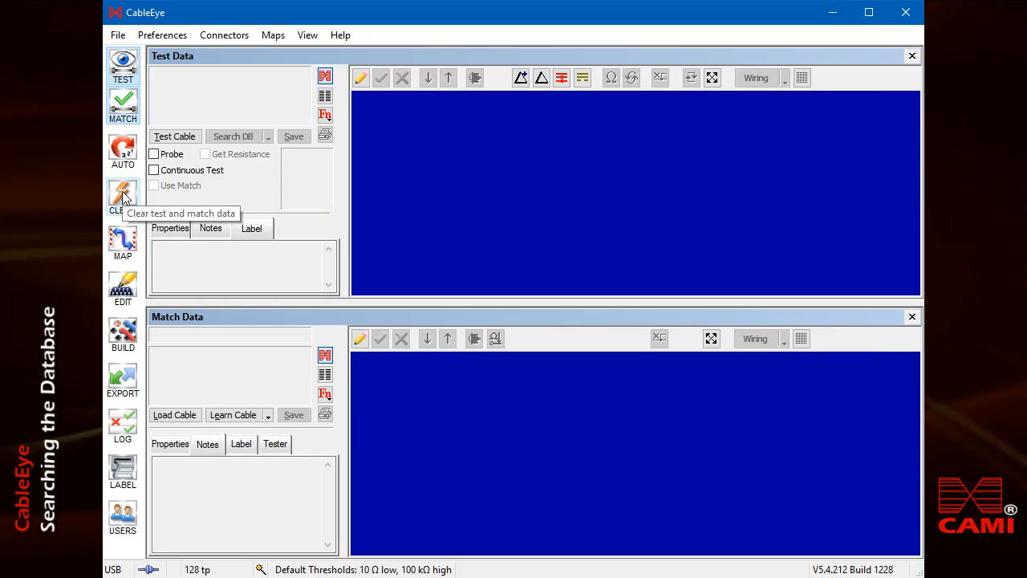
click(174, 137)
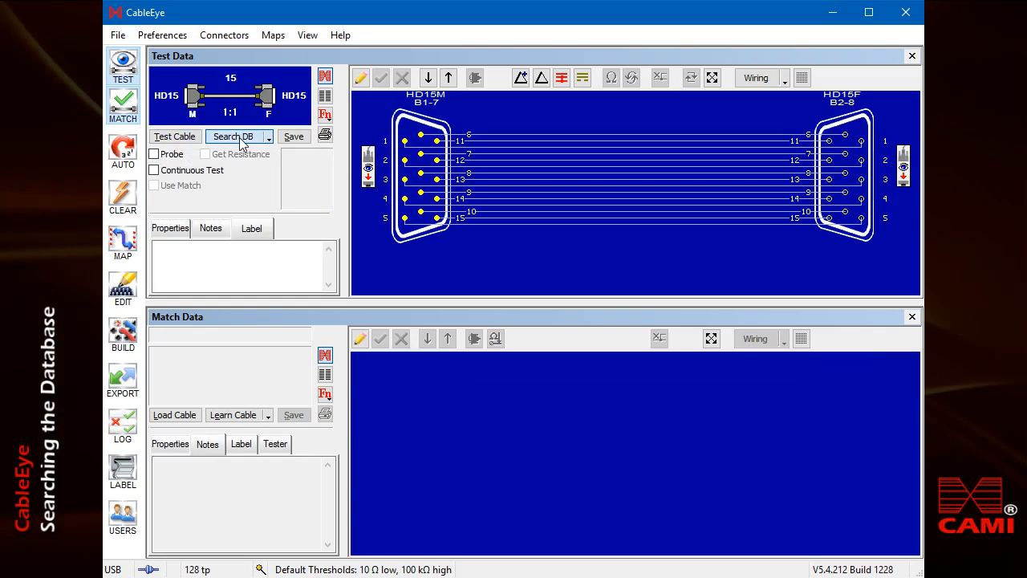
click(268, 136)
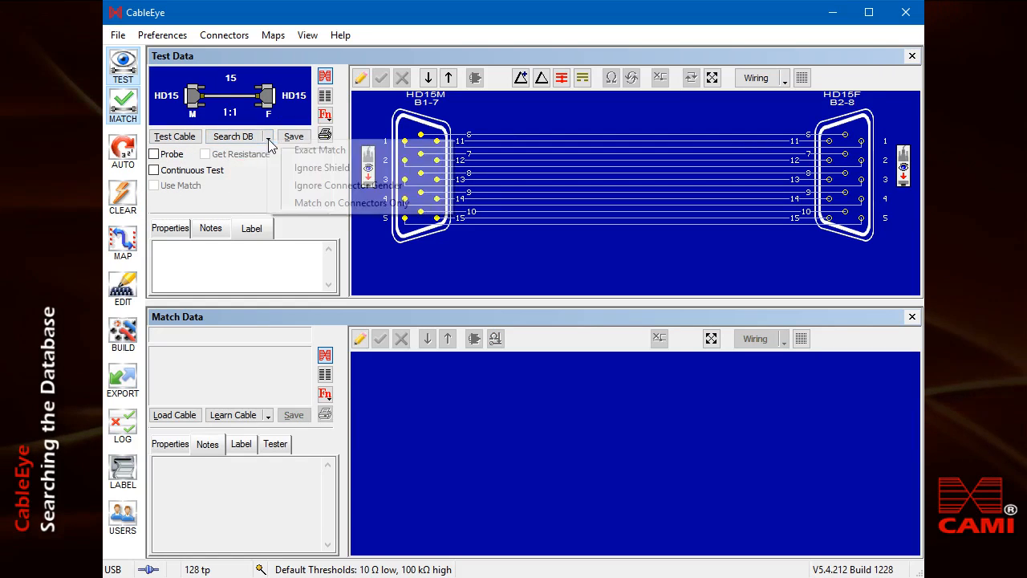
click(334, 203)
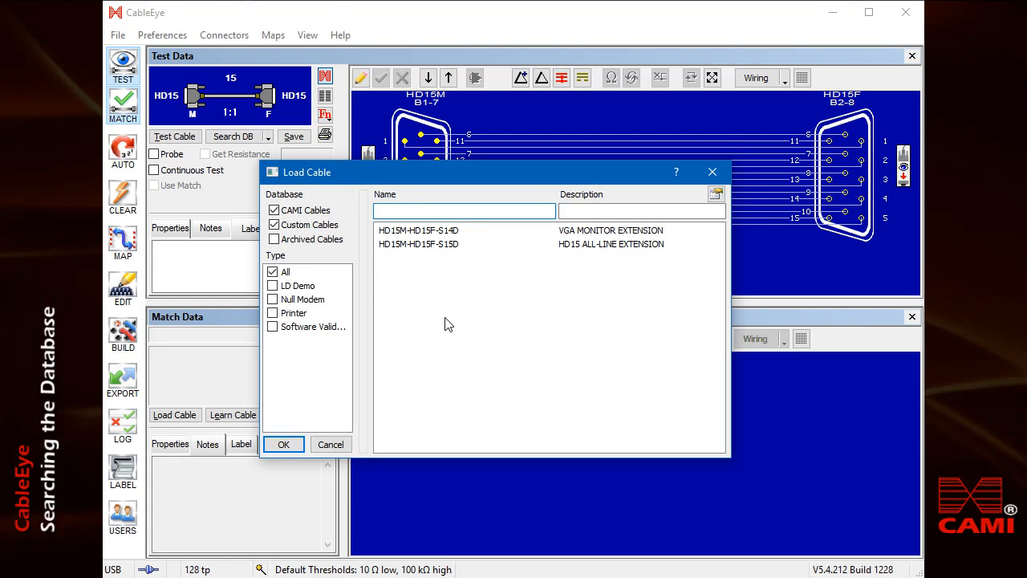
- Load the VGA monitor extension HD15M-HD15F-S14D as the match and toggle the differences view
double_click(445, 232)
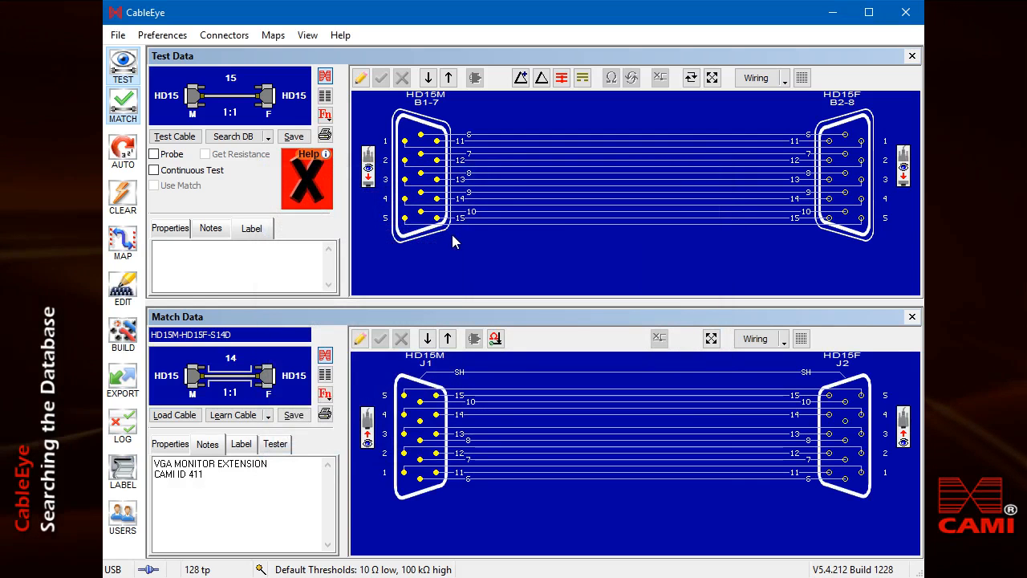
click(542, 78)
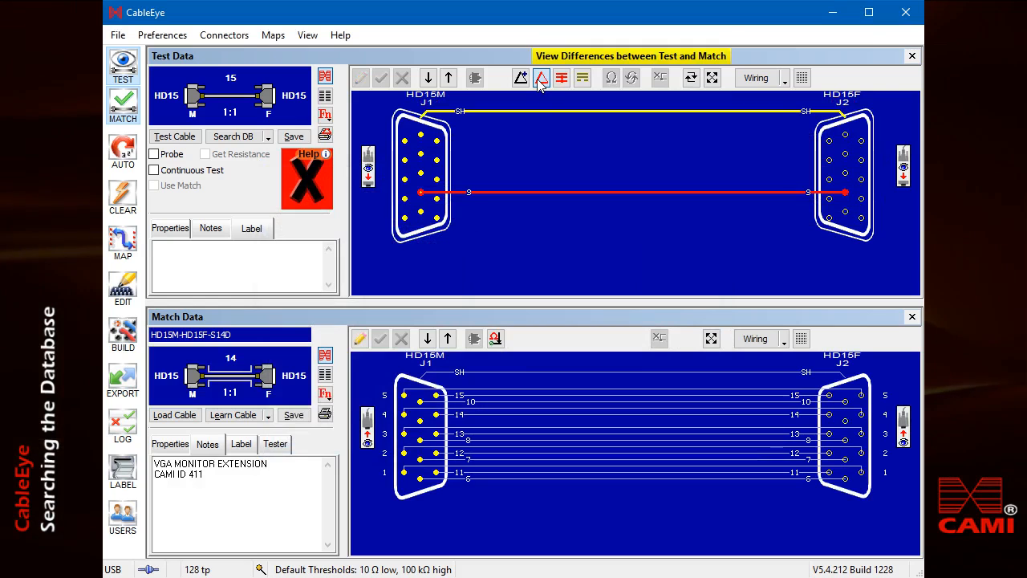
click(541, 78)
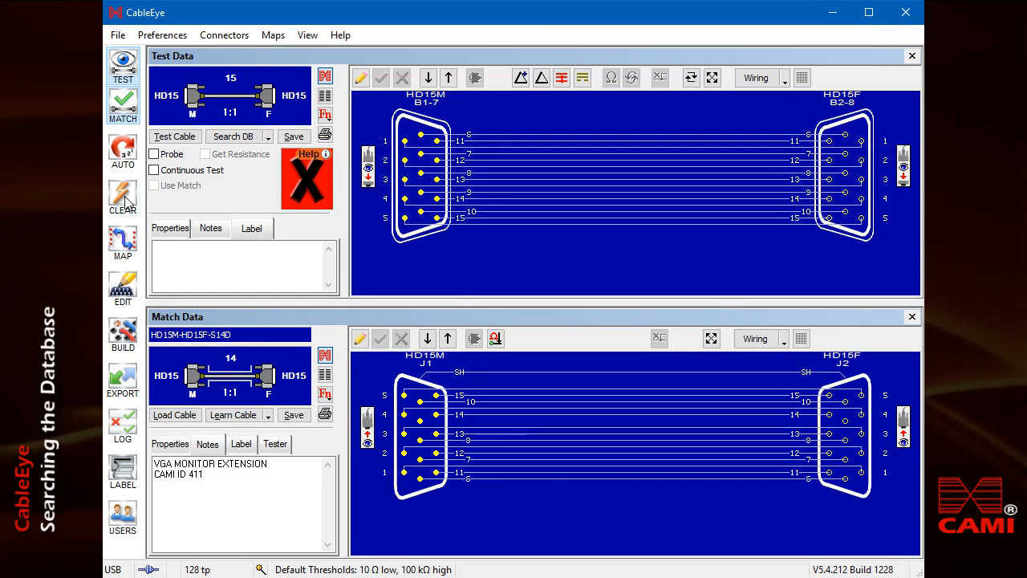
- Clear the data and set Maximum Conductor Resistance to 0.7 Ω in Resistance Limits
click(123, 197)
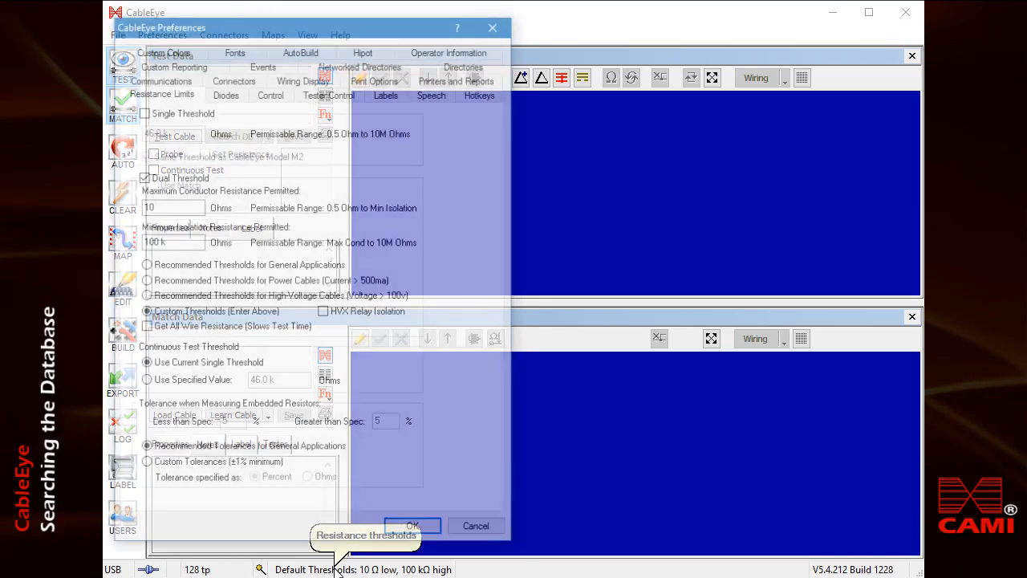
drag(160, 206, 133, 209)
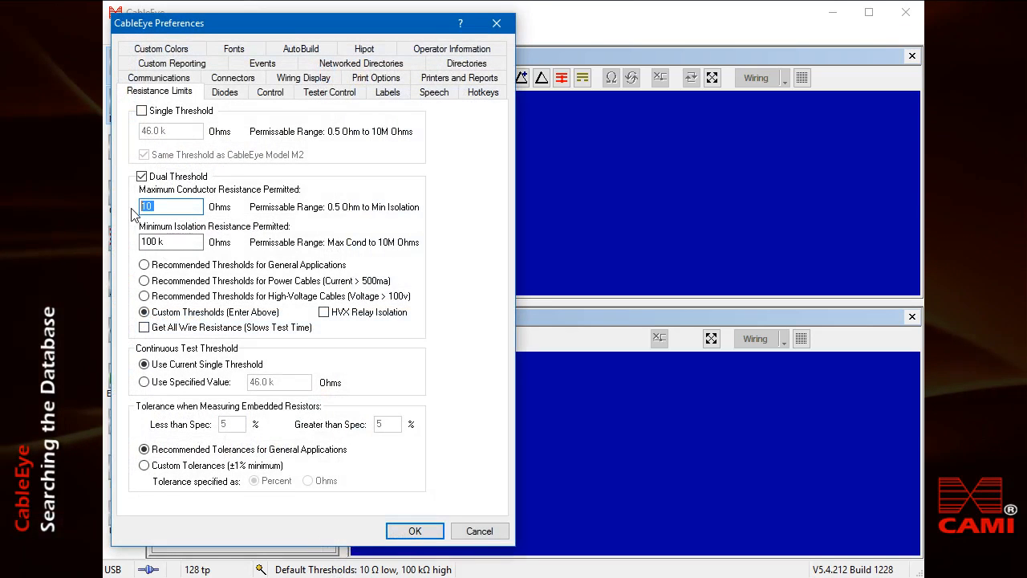
text(0.7)
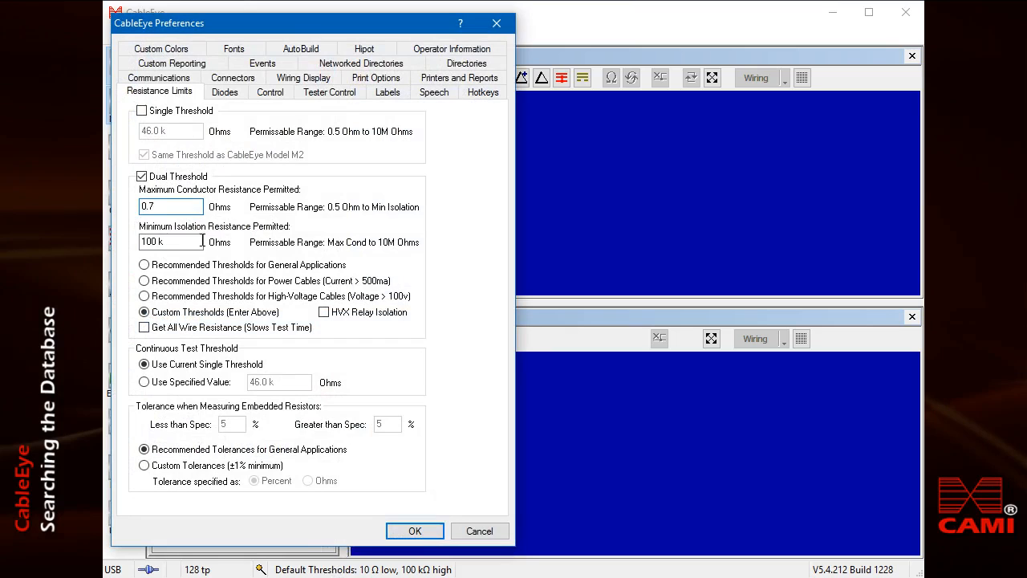
click(415, 530)
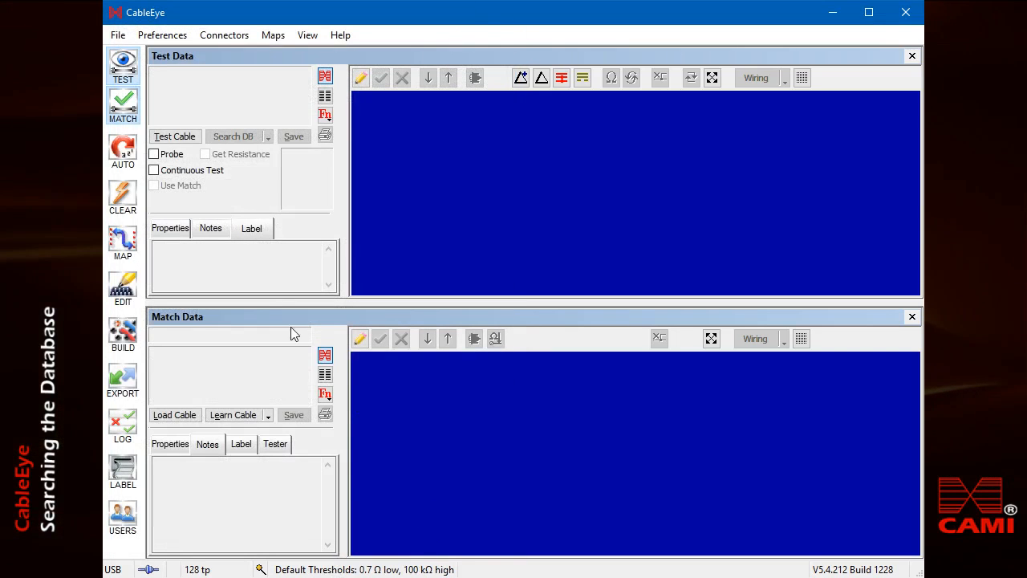
- Measure the cable and run an Exact Match database search loading HD15M-HD15F-S15D
click(174, 136)
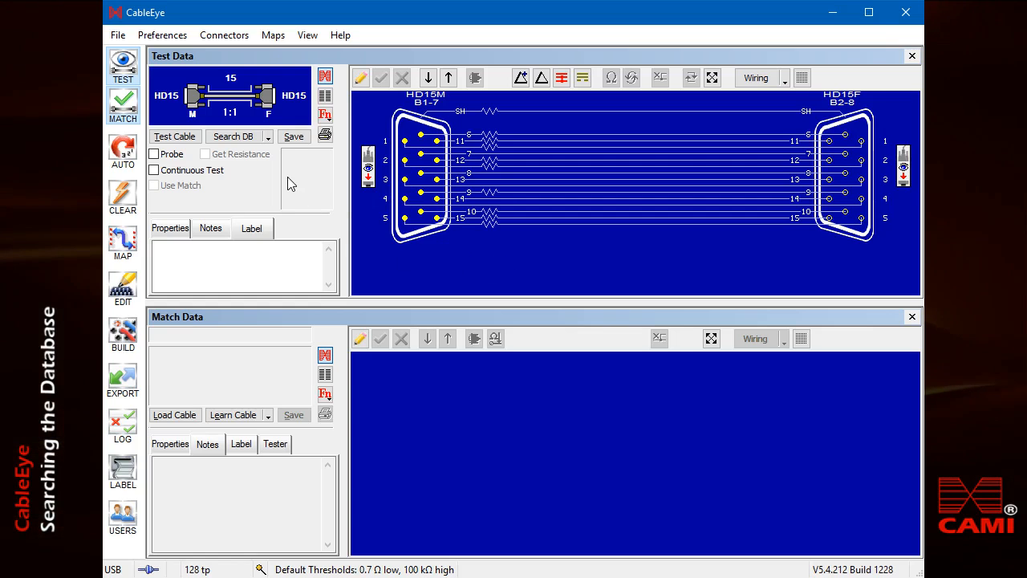
click(241, 137)
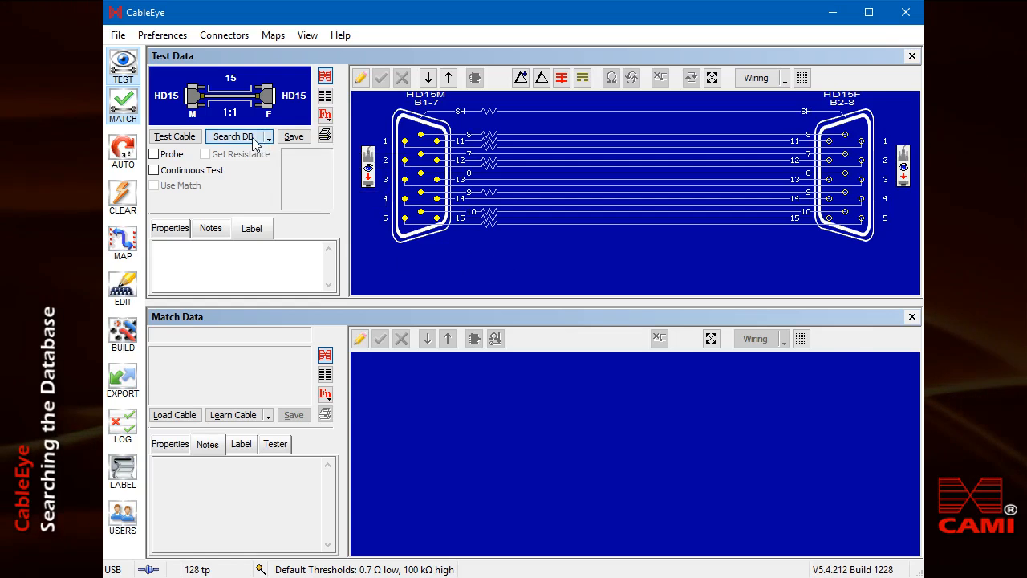
click(268, 138)
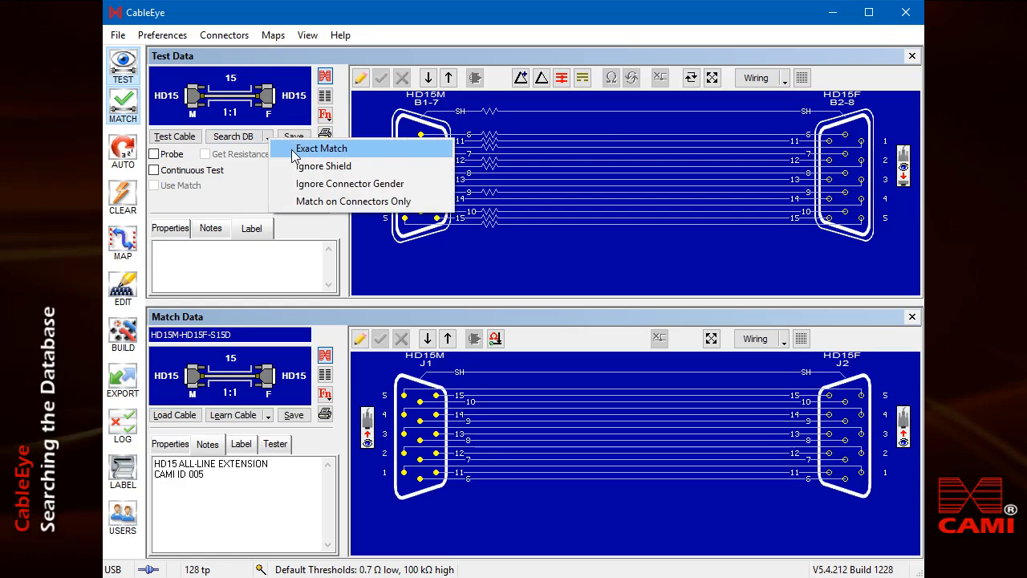
click(294, 152)
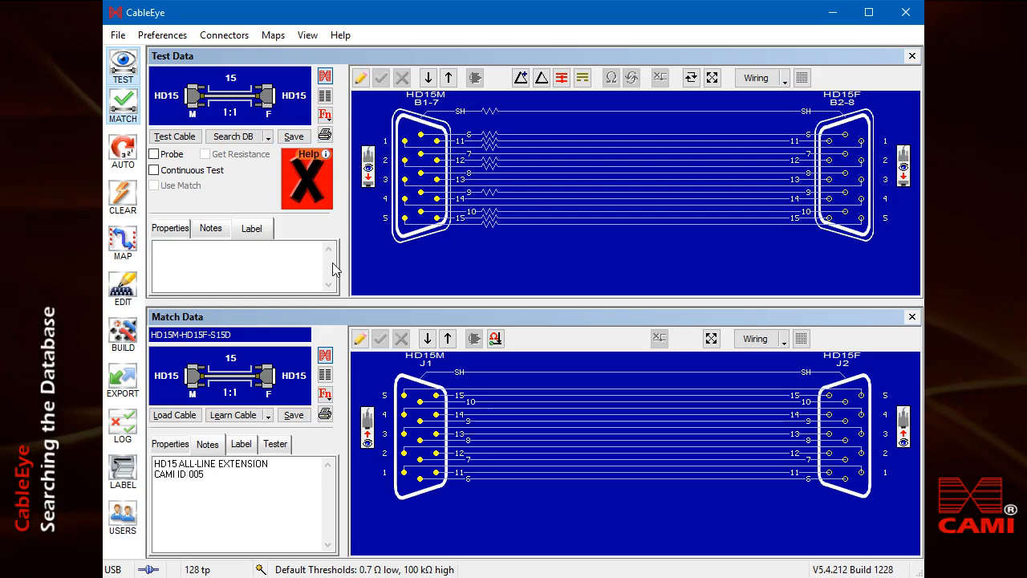
- Show the test data as a netlist listing only the differing lines
click(324, 95)
click(542, 78)
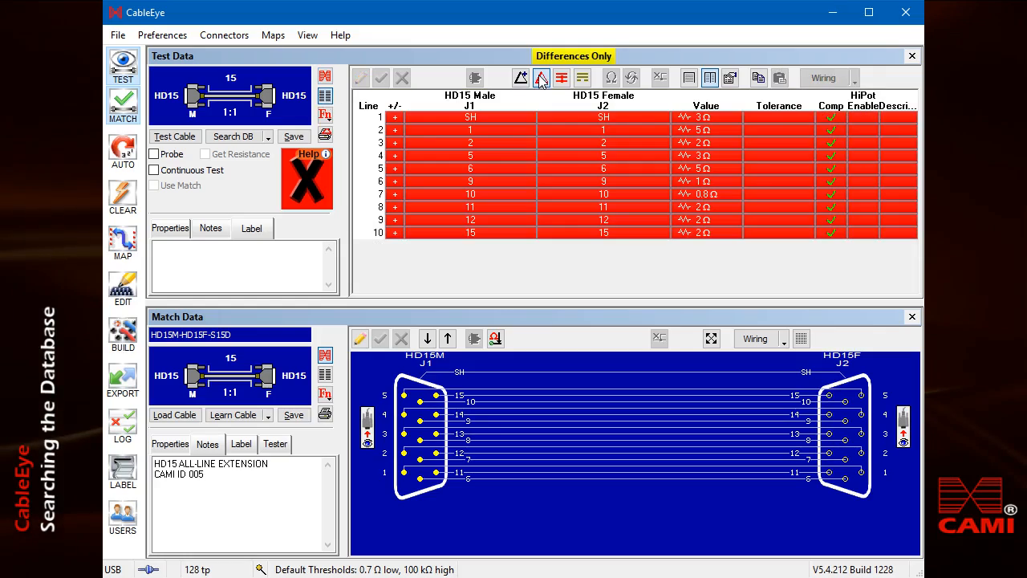